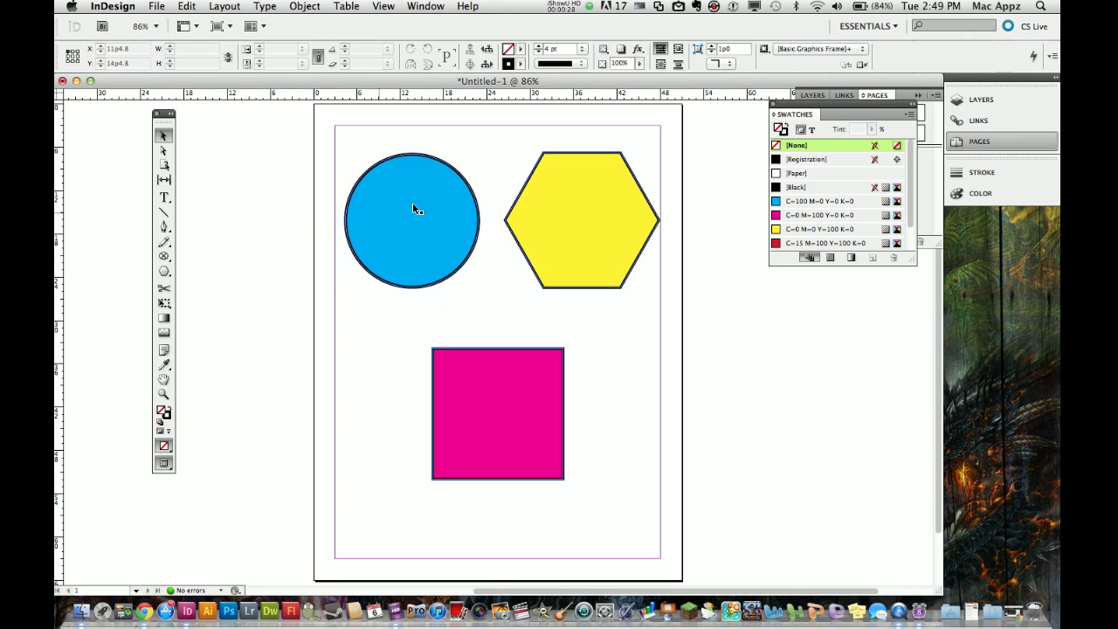
Step: Select the Type tool so the shapes on the page can take text
click(165, 199)
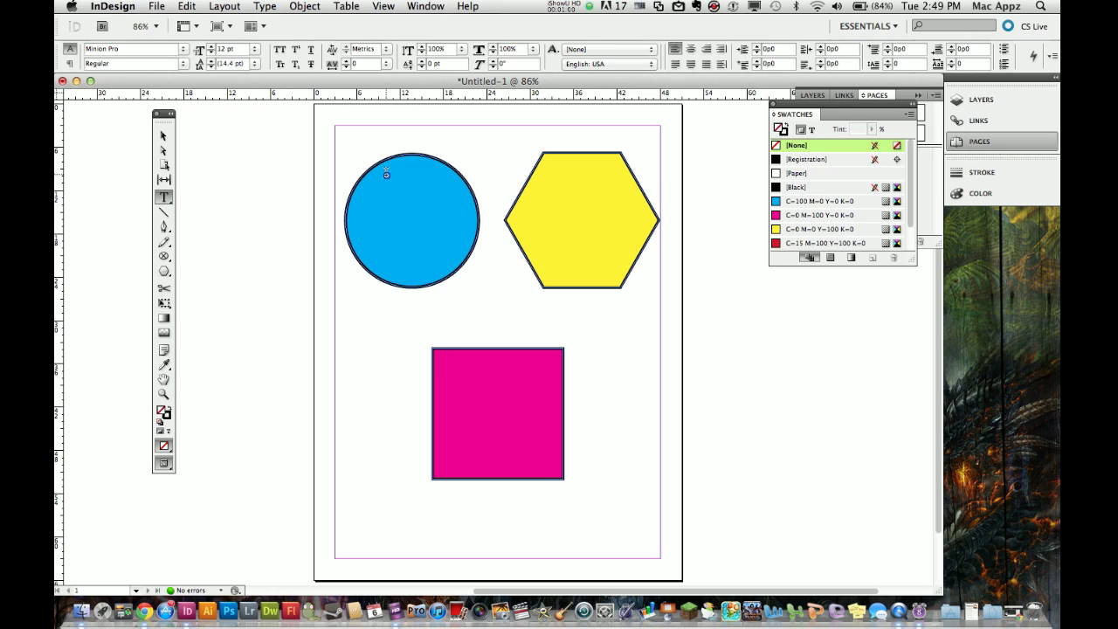
Step: Type 'This is a tutorial on typing within a shape...' at 24 pt inside the blue circle
click(388, 172)
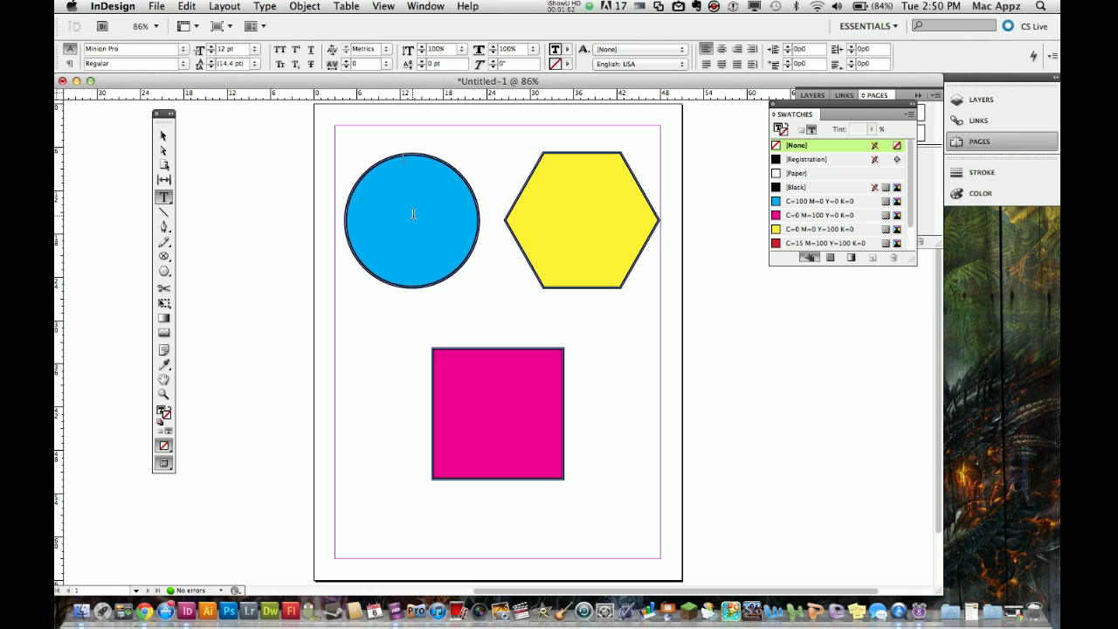
click(211, 50)
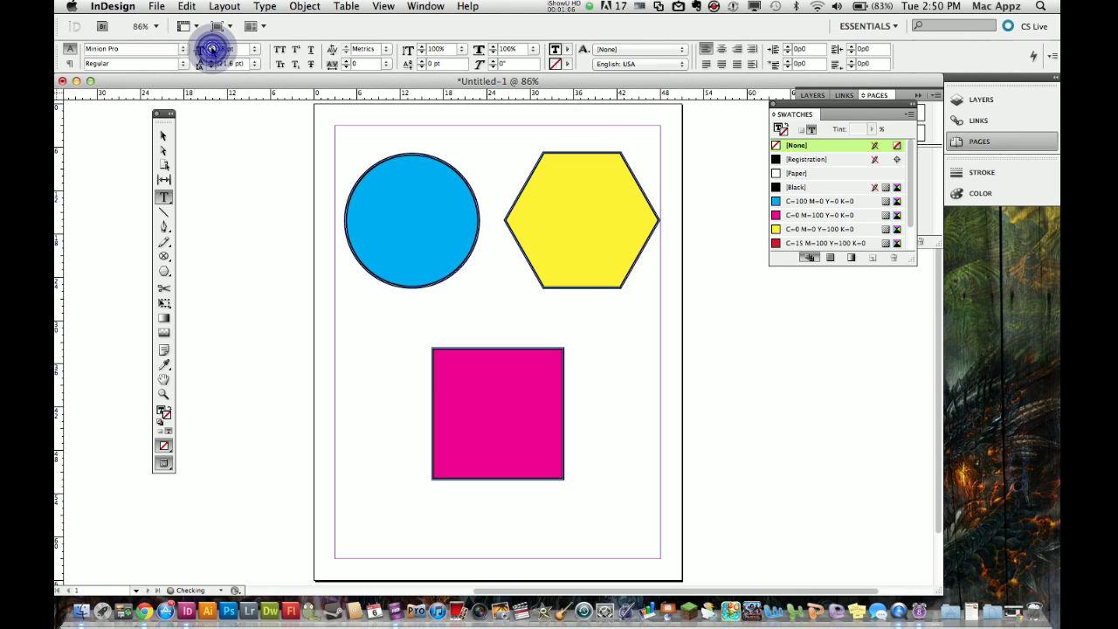
click(212, 50)
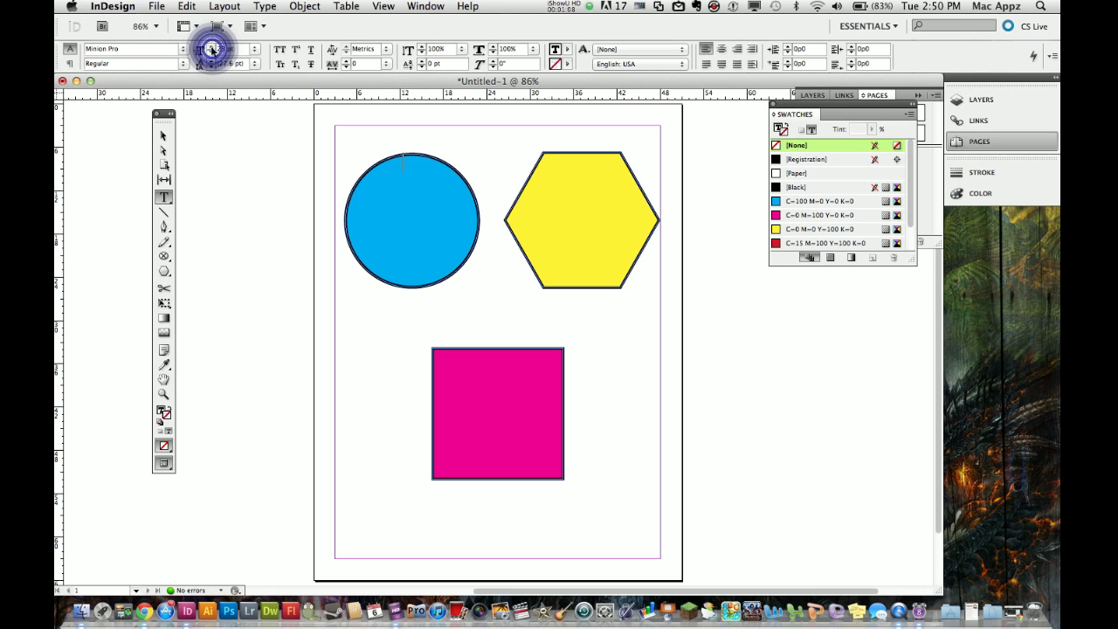
click(211, 49)
text(Te)
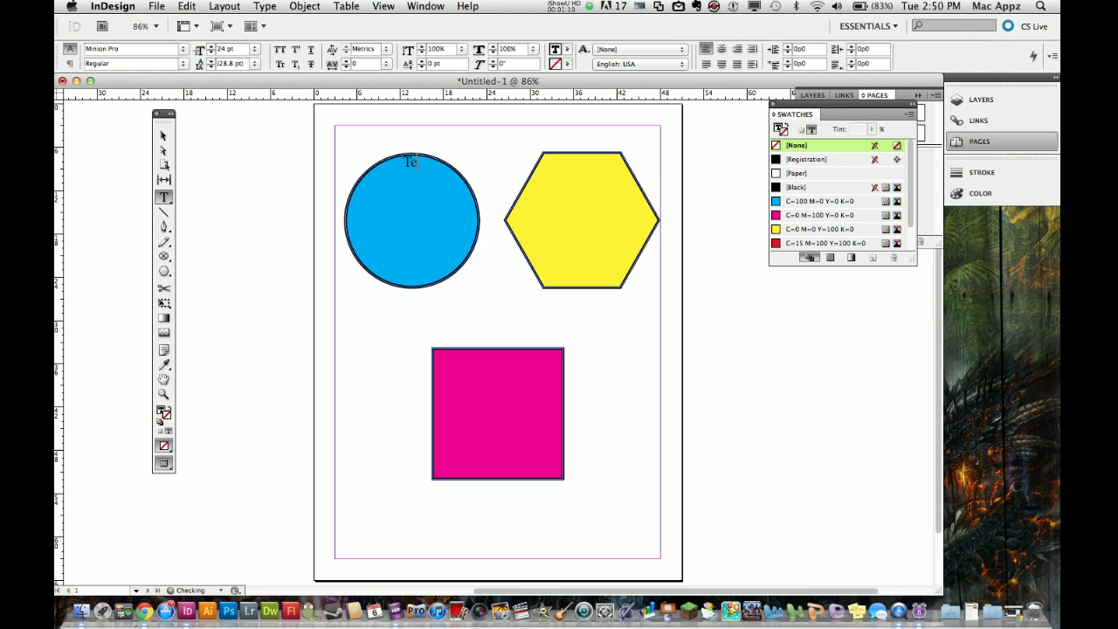
text(chgur)
key(BackSpace)
key(BackSpace)
key(BackSpace)
key(BackSpace)
key(BackSpace)
text(This is a )
text(tutorial )
text(on typing within)
text( a sh)
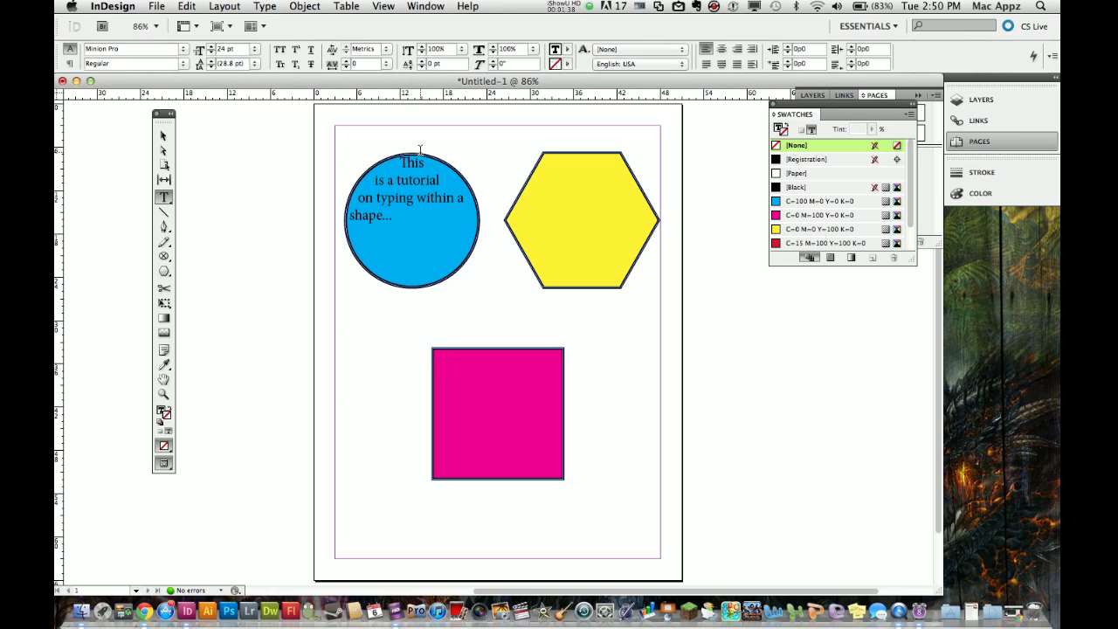
Step: Select all of the circle's text and set it to Align Center
triple_click(398, 219)
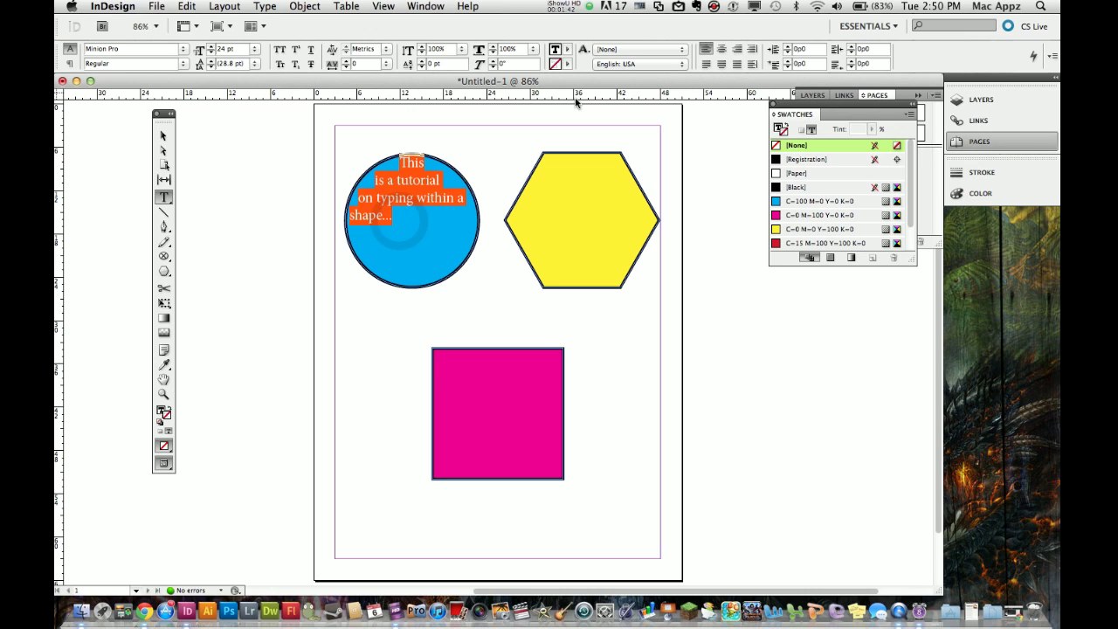
click(721, 51)
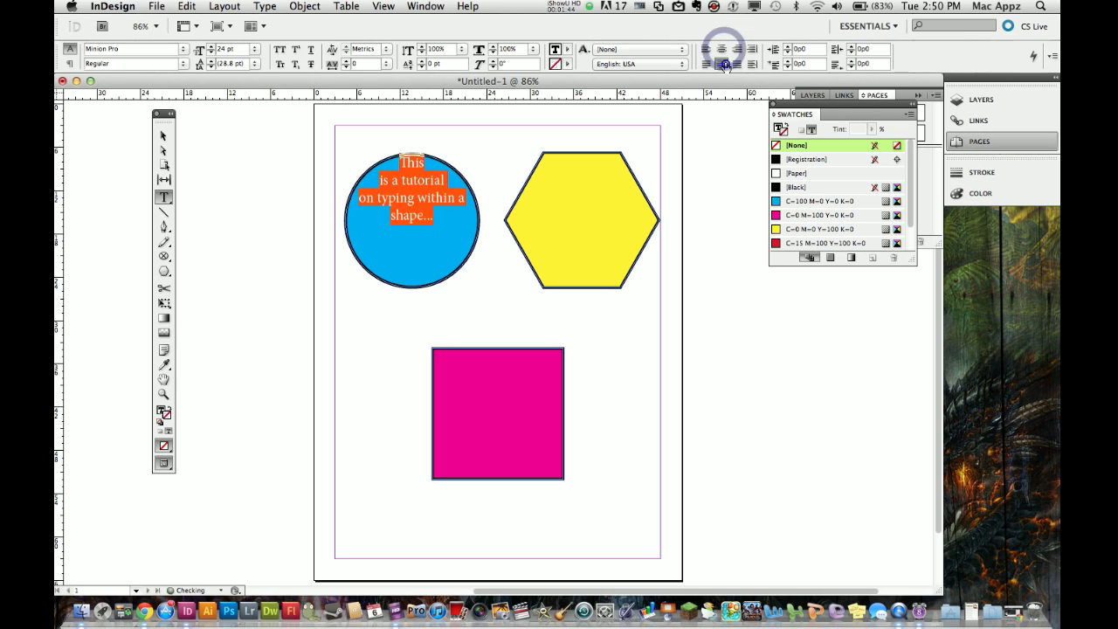
click(725, 64)
click(721, 50)
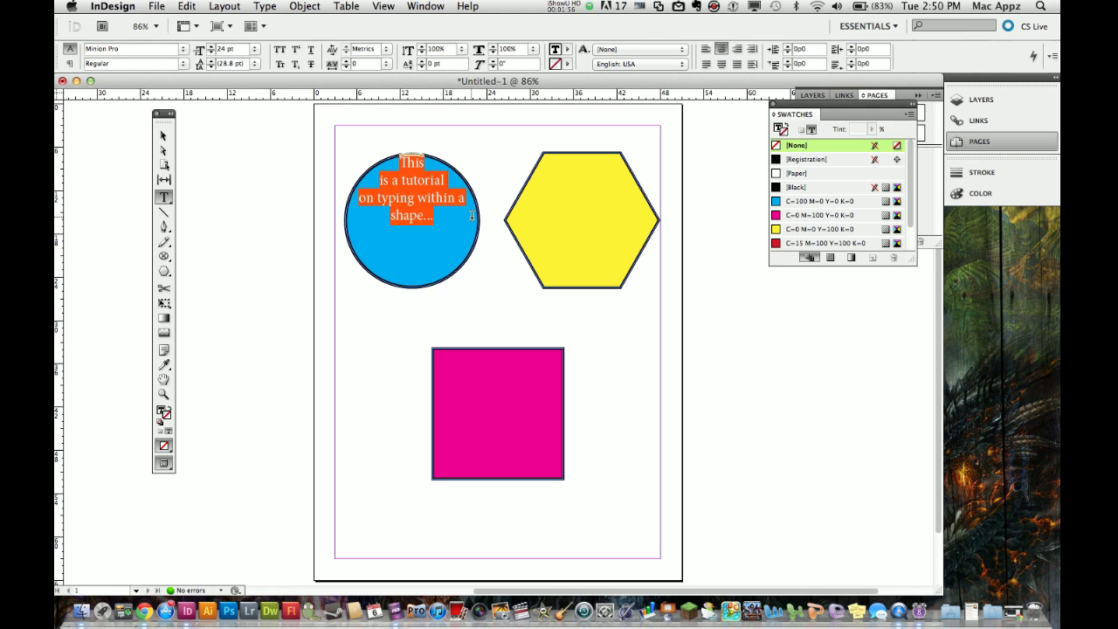
Step: Add a blank line before the circle's text to shift it toward the vertical middle
click(407, 223)
click(398, 166)
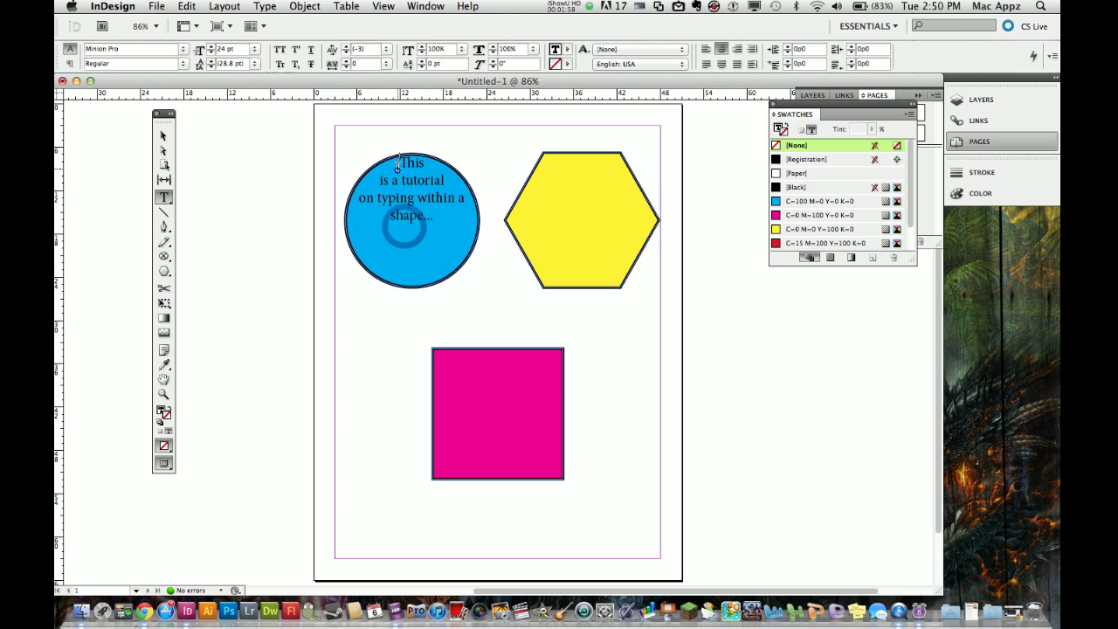
key(Return)
key(Return)
key(Return)
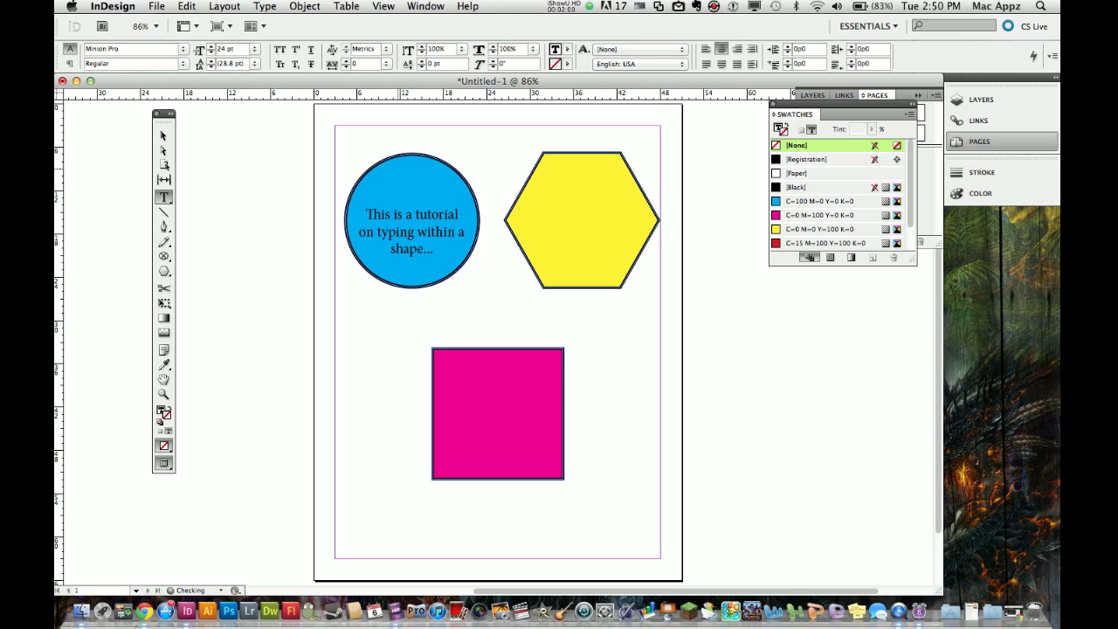
key(BackSpace)
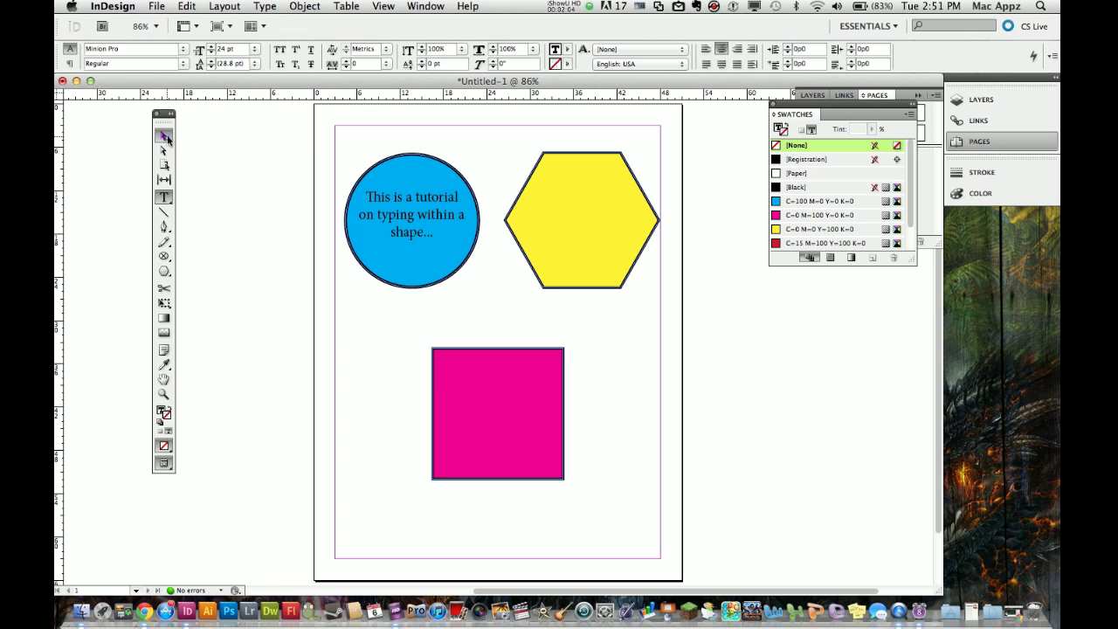
Step: Drag the text-filled blue circle slightly lower, left of the hexagon, then resume editing its text
click(164, 137)
drag(389, 213, 394, 248)
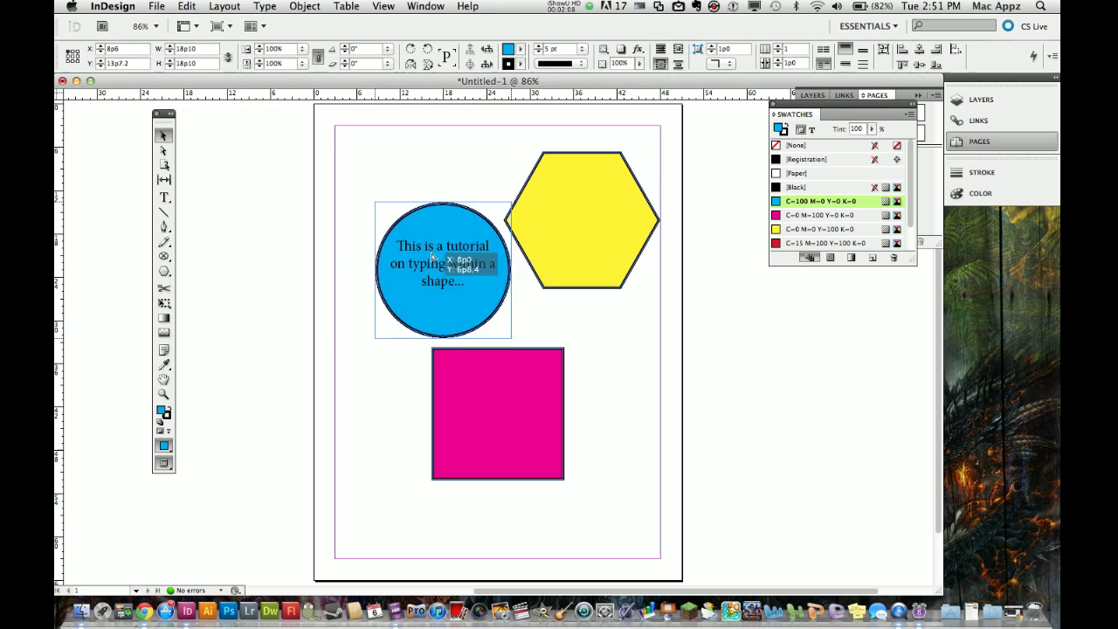
mouse_move(394, 247)
mouse_down()
mouse_move(436, 229)
mouse_move(397, 218)
mouse_up()
double_click(393, 229)
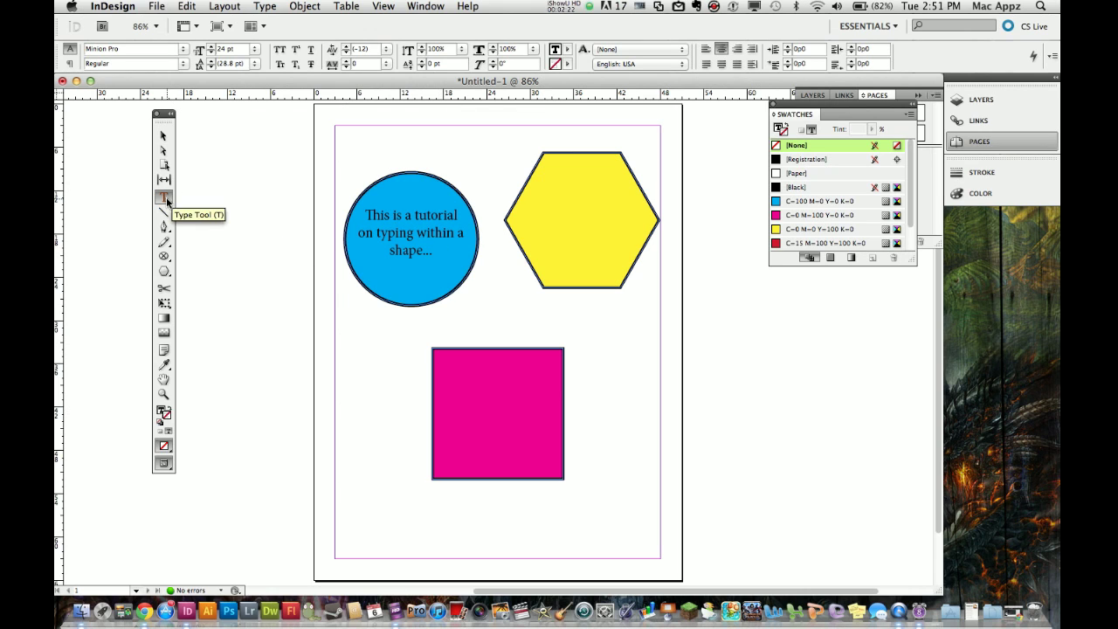
Step: Type 'I am typing within the shape that I have selected.' at 26 pt inside the pink square
click(165, 199)
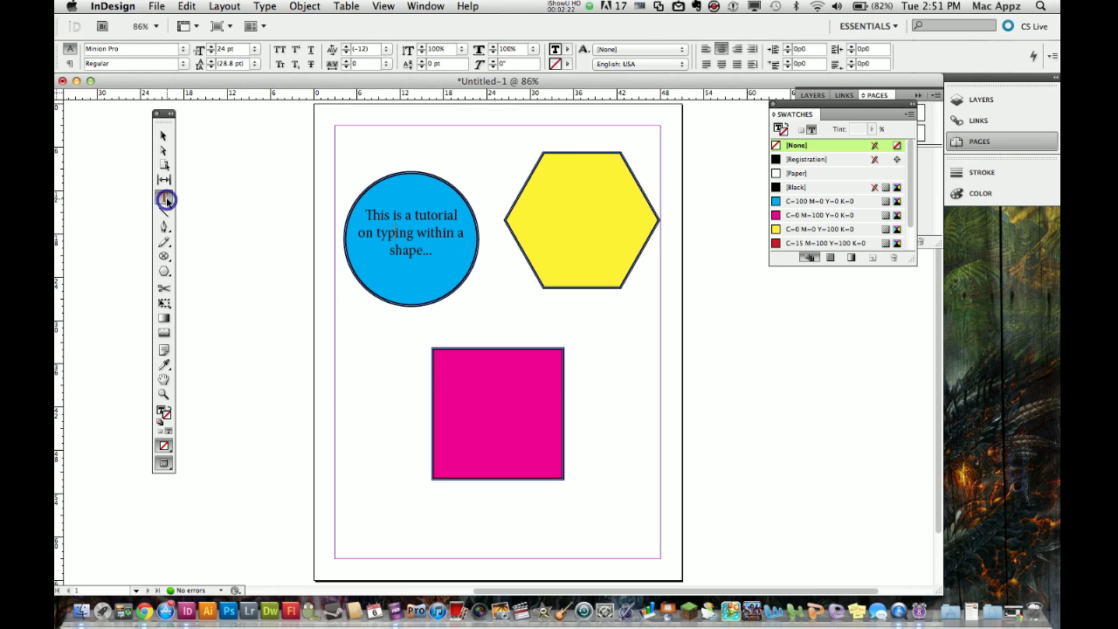
click(455, 382)
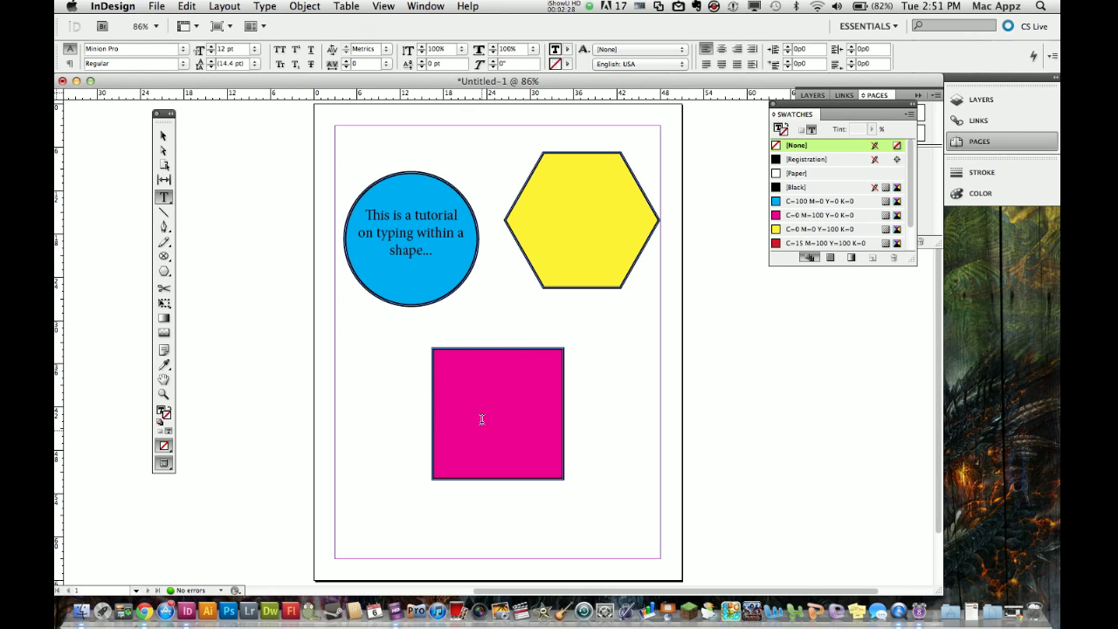
text(hello)
click(219, 48)
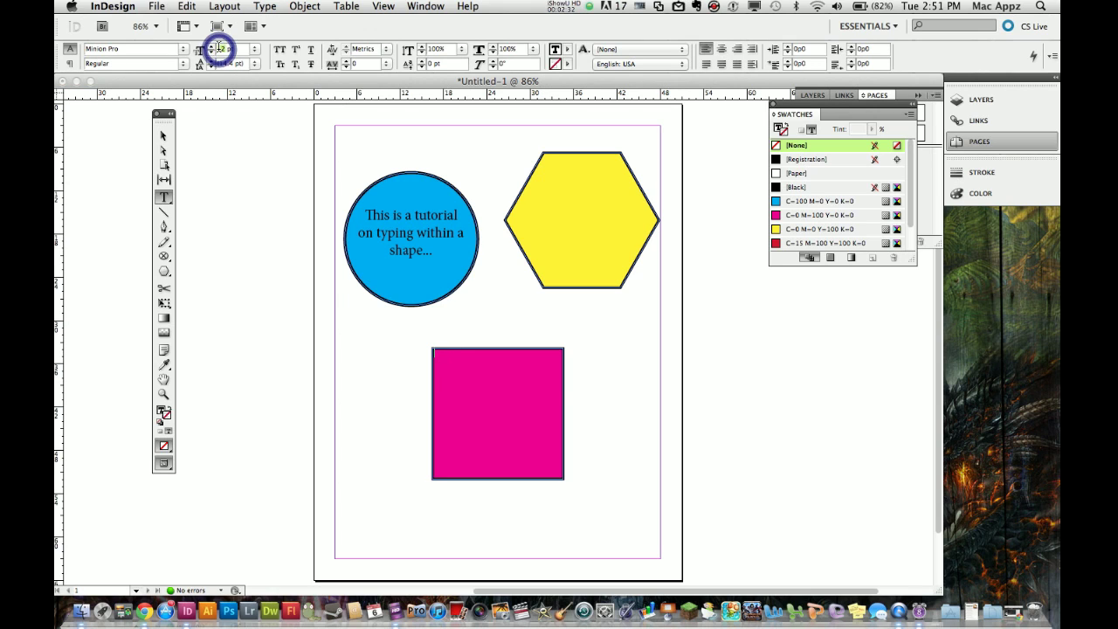
text(2)
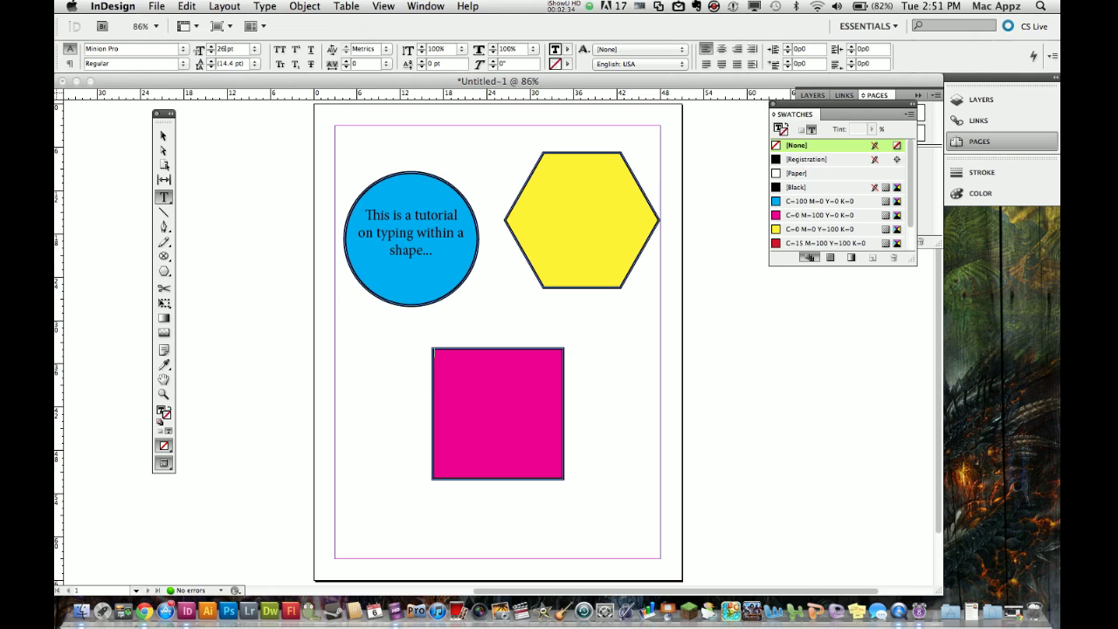
key(Return)
text(hi)
key(BackSpace)
key(BackSpace)
key(BackSpace)
text(T am typi)
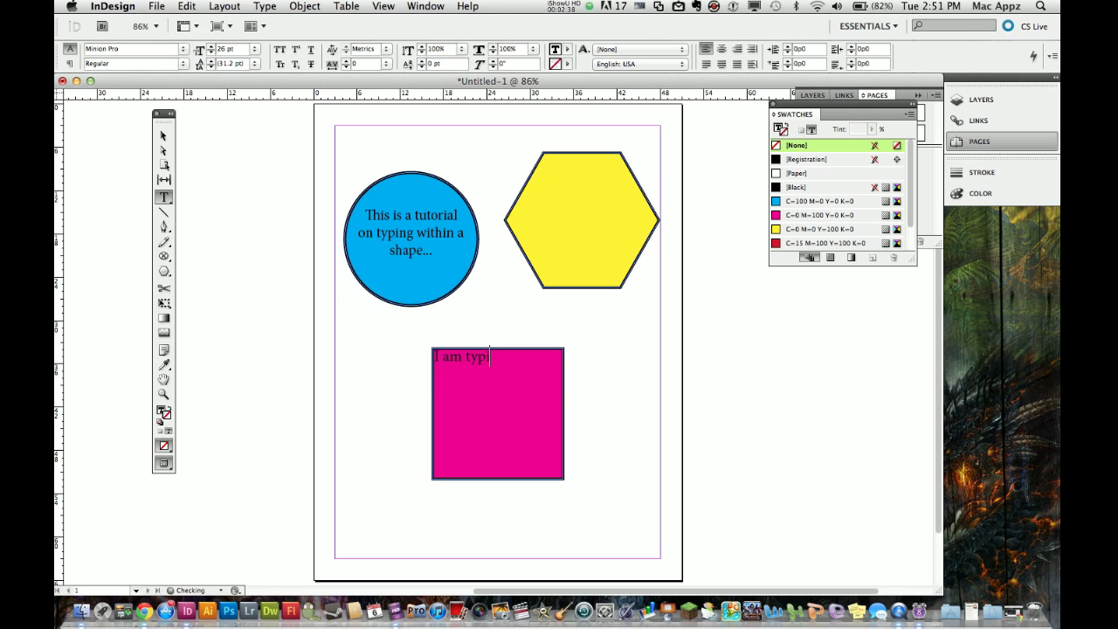
text(ng within the shap)
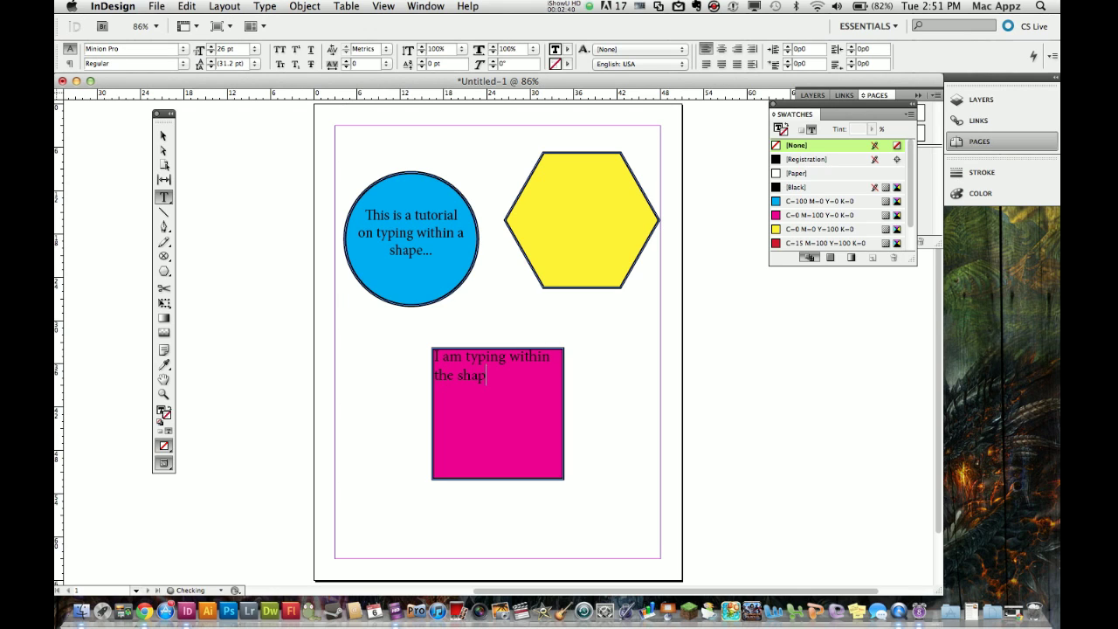
text(e that I have sele)
text(cted)
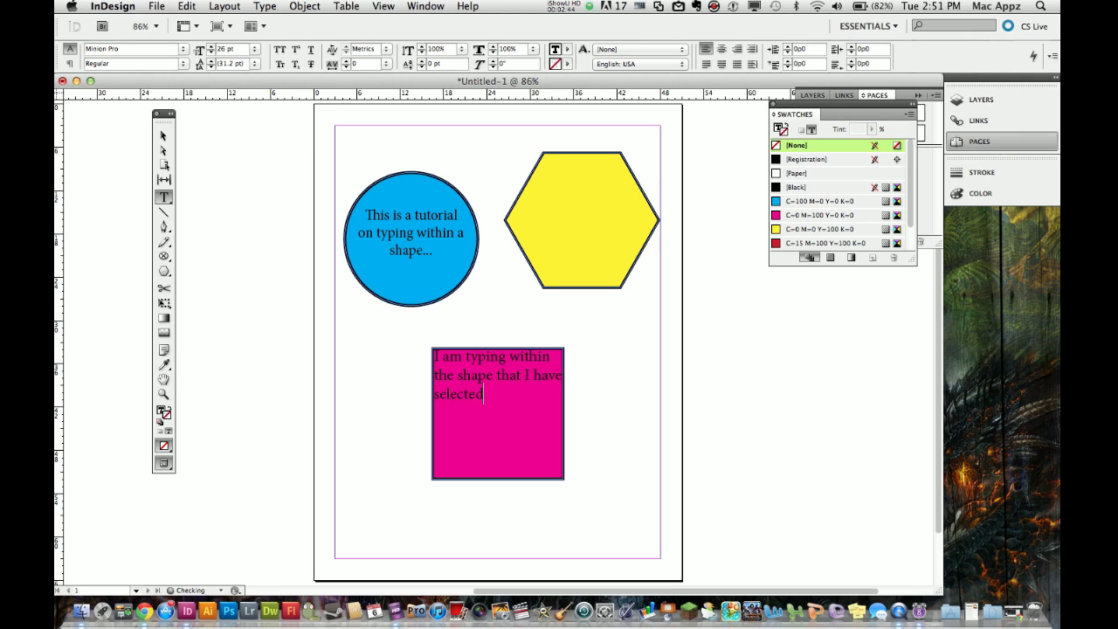
text(.)
Step: Center-align all the pink square's text, check the square, then reselect its text
key(ctrl+a)
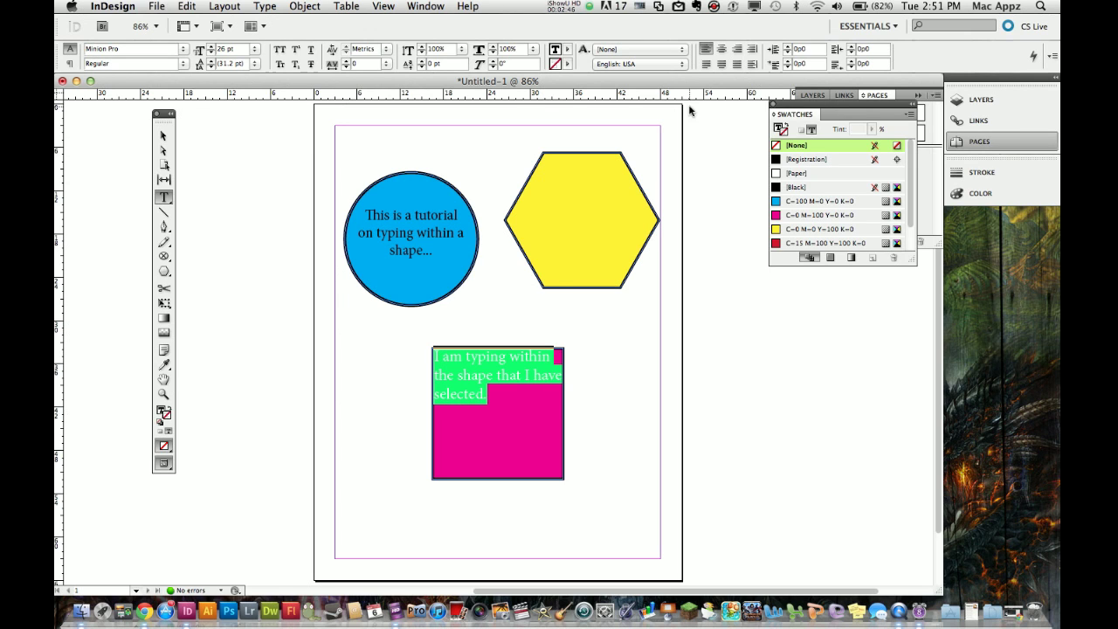
click(721, 50)
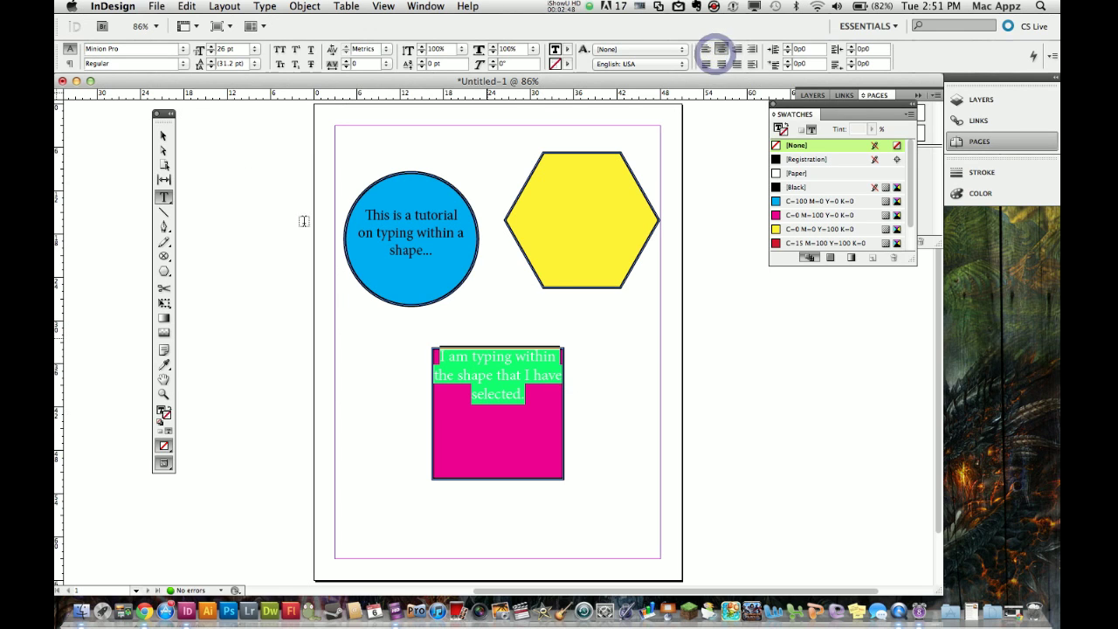
click(163, 135)
click(532, 418)
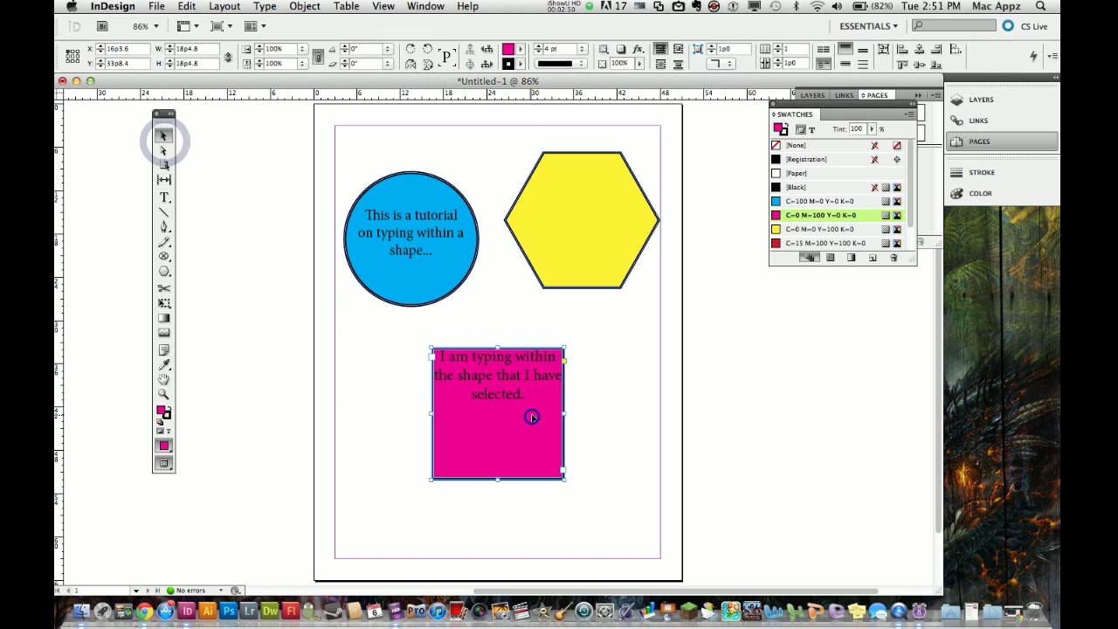
click(395, 397)
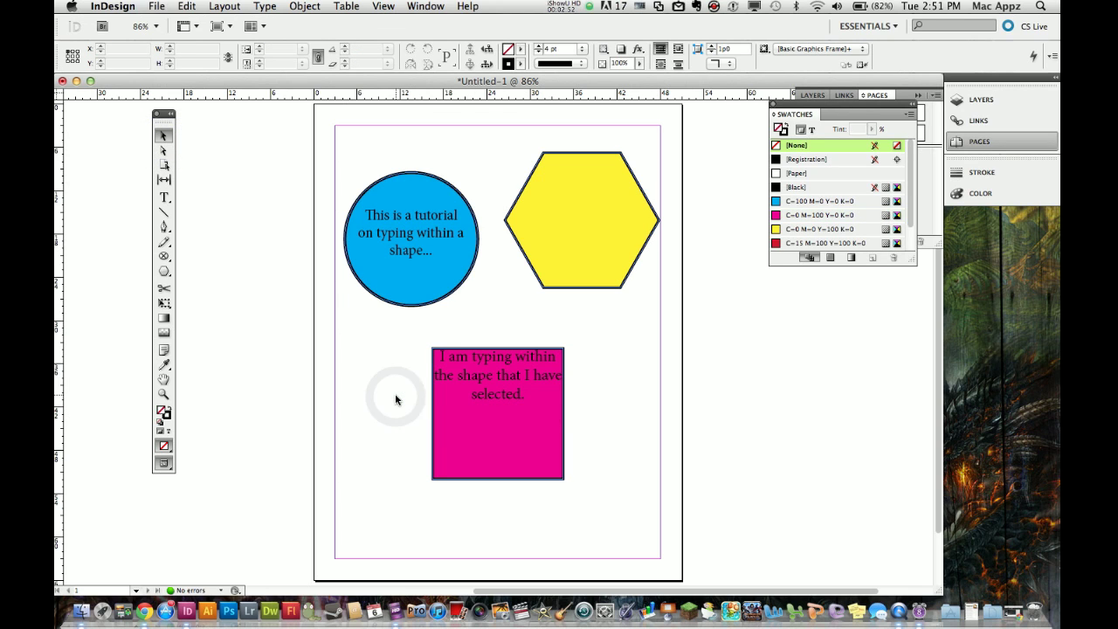
double_click(457, 396)
drag(522, 393, 437, 358)
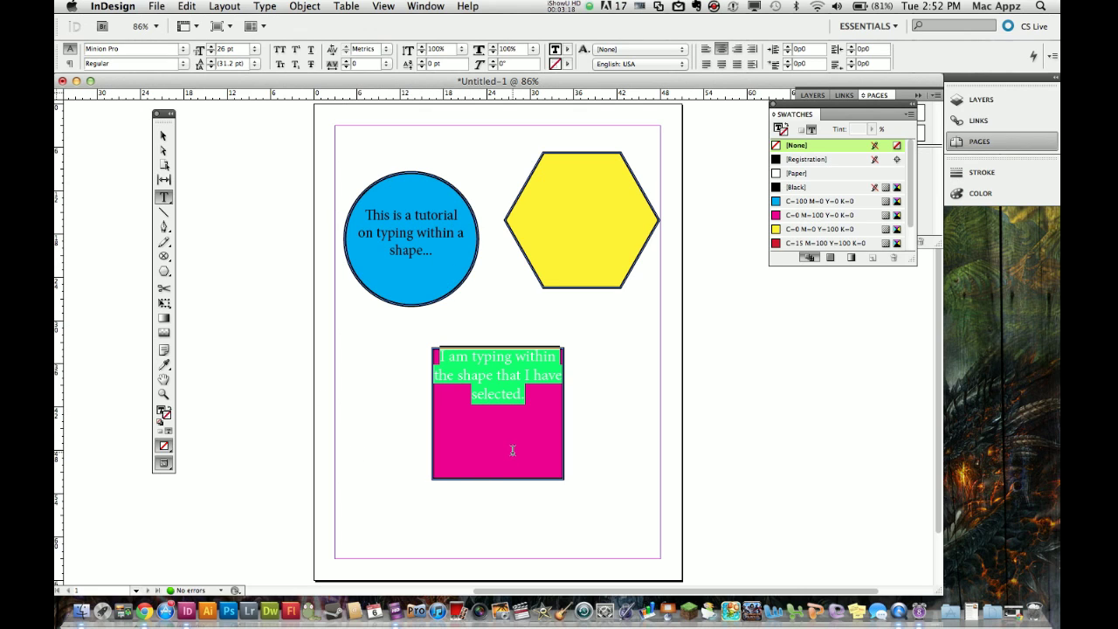
click(387, 390)
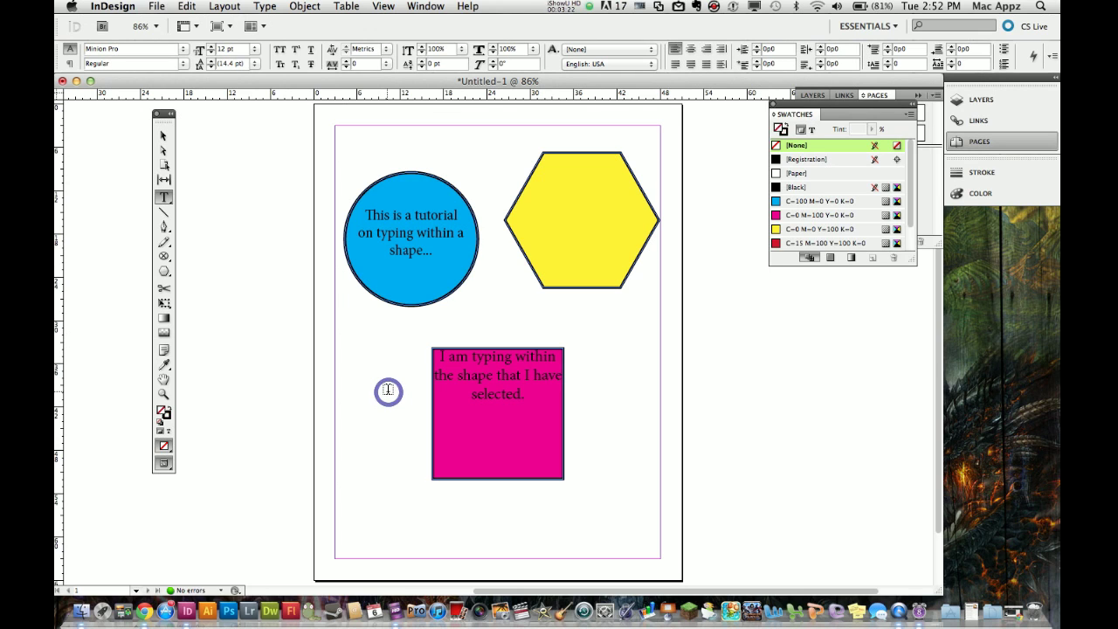